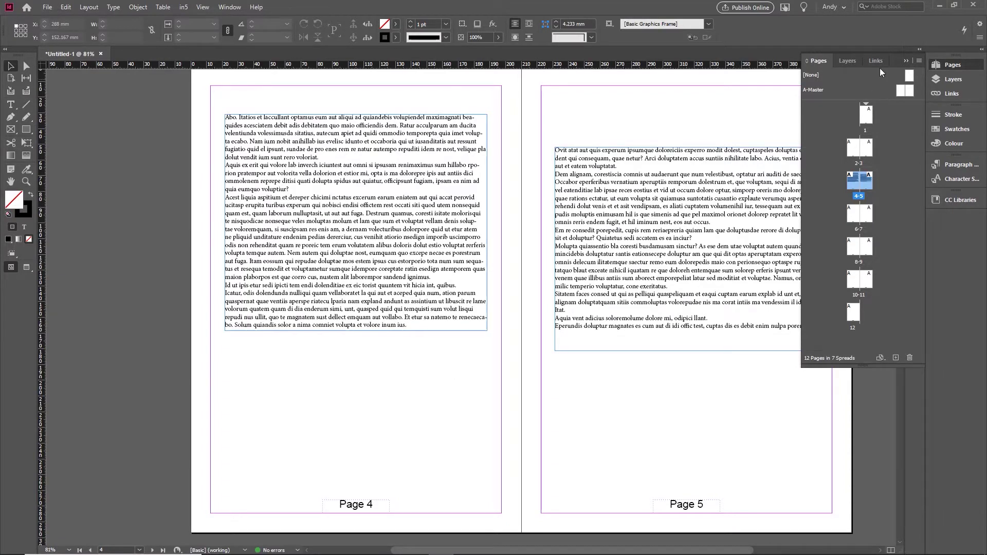
- Collapse the Pages panel and resize the page 4 frame to confirm text flows into page 5
left_click(906, 60)
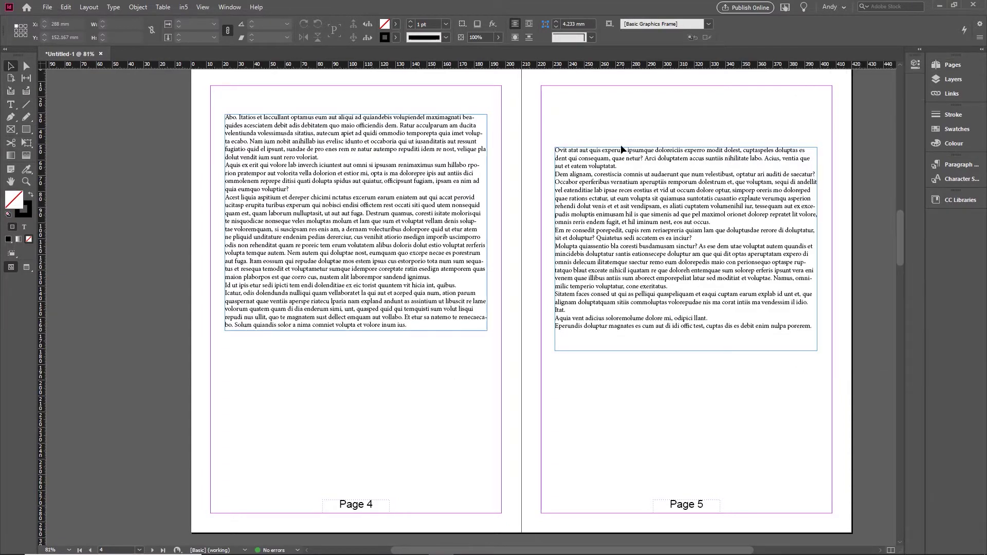
left_click(422, 195)
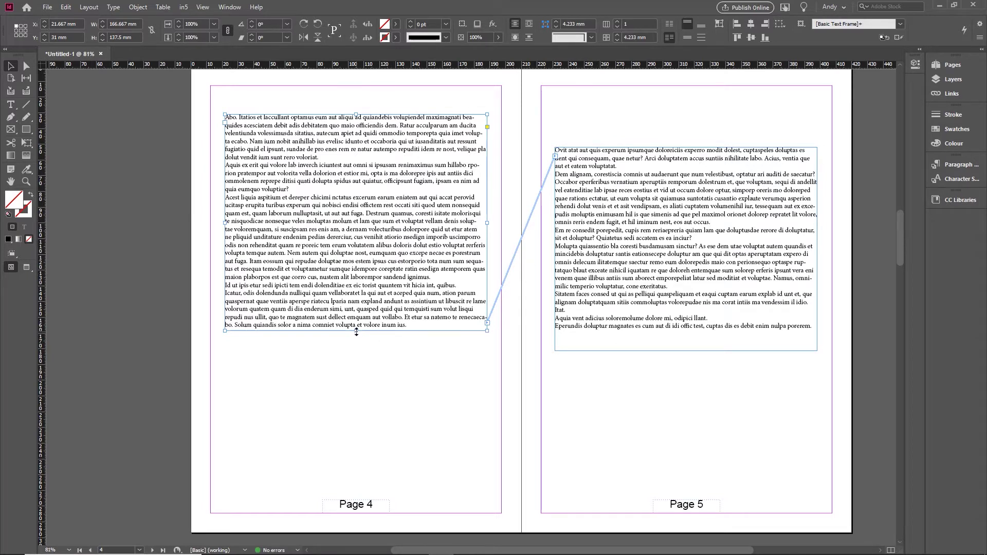
left_click_drag(356, 331, 357, 459)
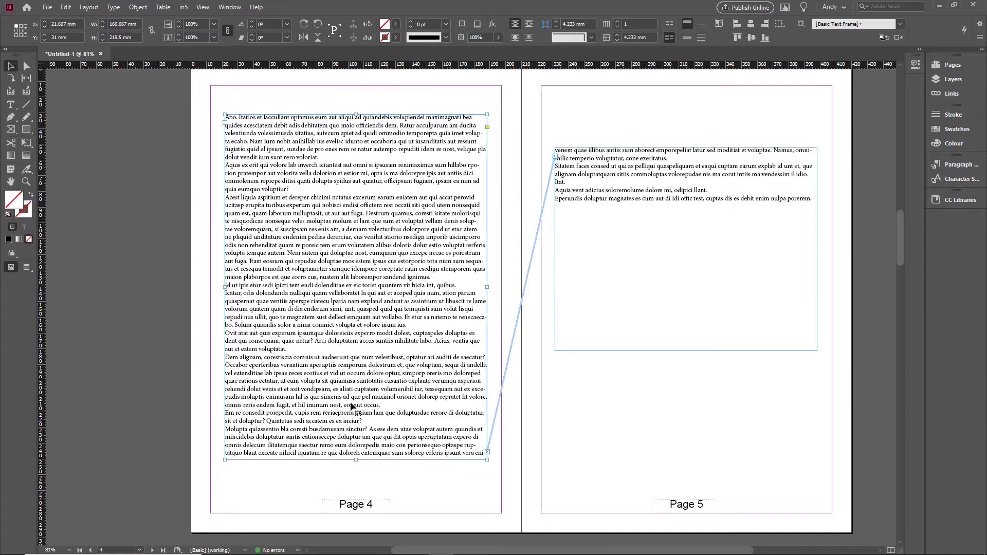
left_click_drag(357, 460, 359, 332)
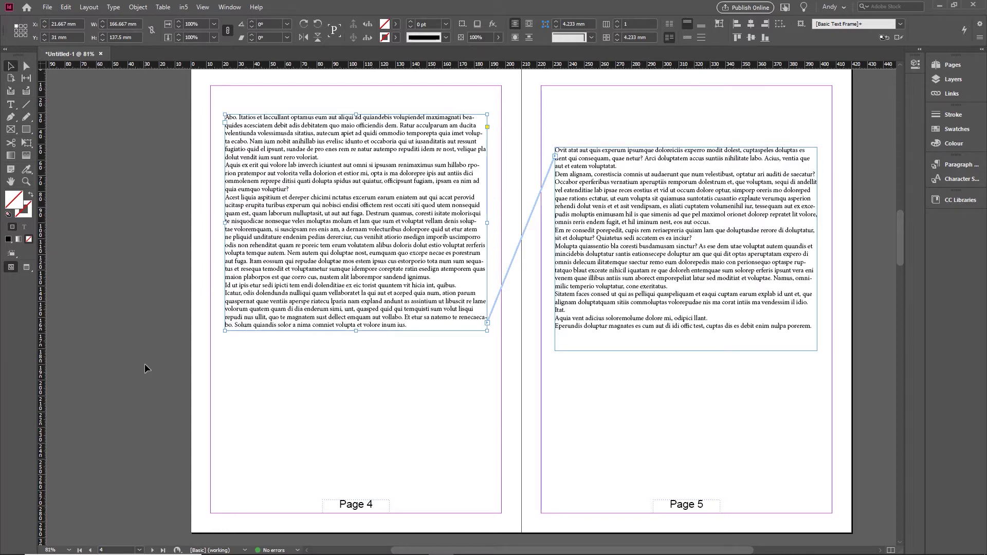
- Draw a small text frame under the page 4 story reading 'Continued on Page 5'
left_click(10, 104)
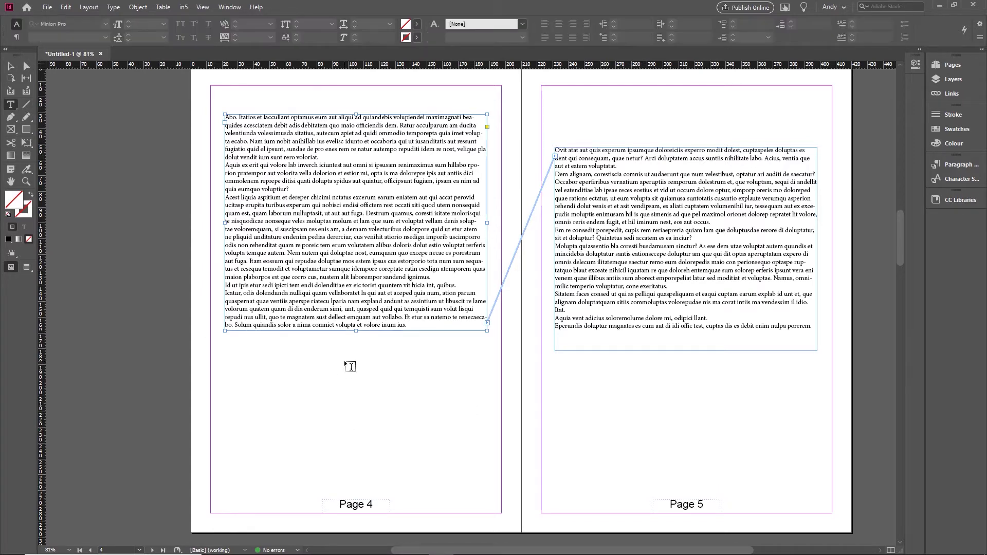
left_click_drag(349, 350, 487, 369)
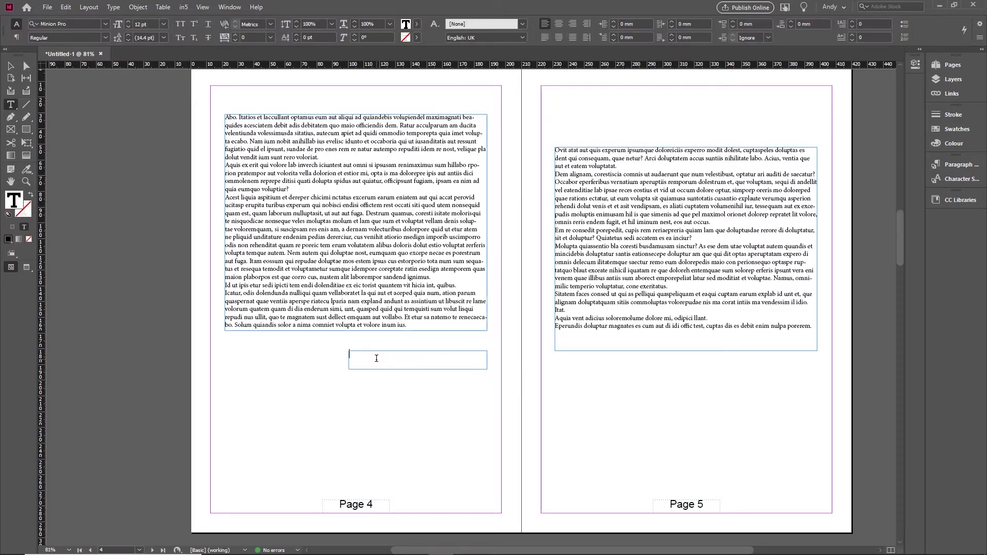
type("Continued on ")
type("Page ")
type("5")
- Right-align the jump line and set its font size to 30 pt
left_click(572, 24)
left_click_drag(422, 363, 491, 362)
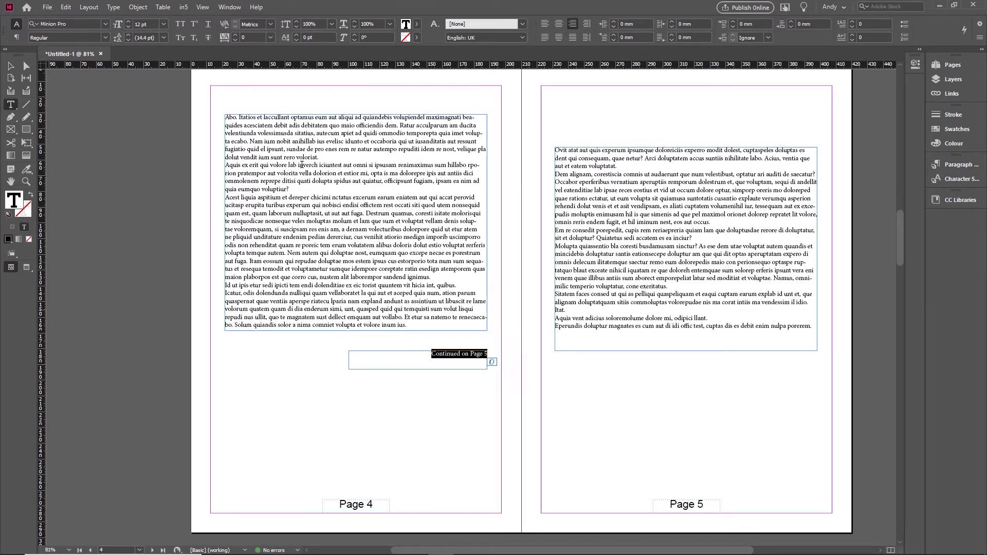
left_click(141, 25)
type("30")
key("Return")
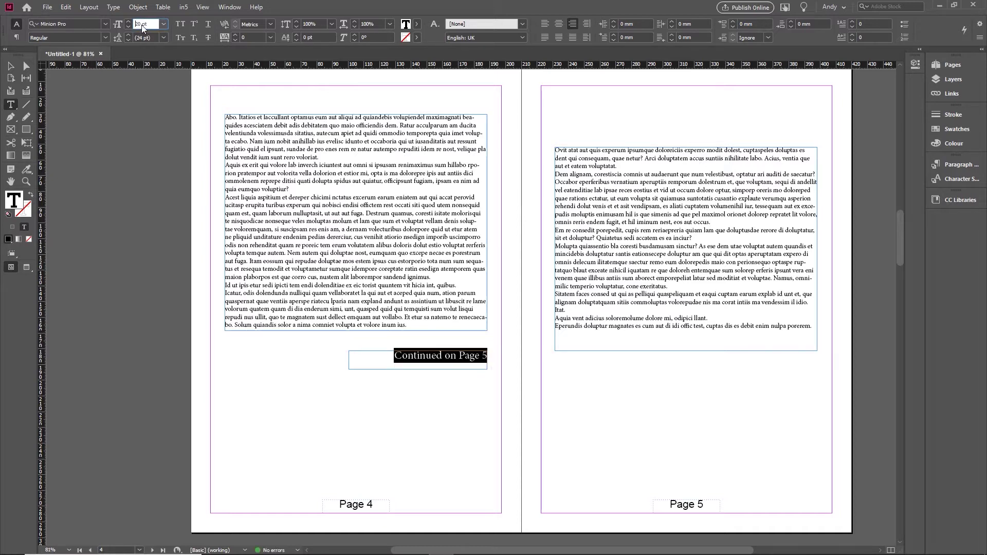
left_click(479, 350)
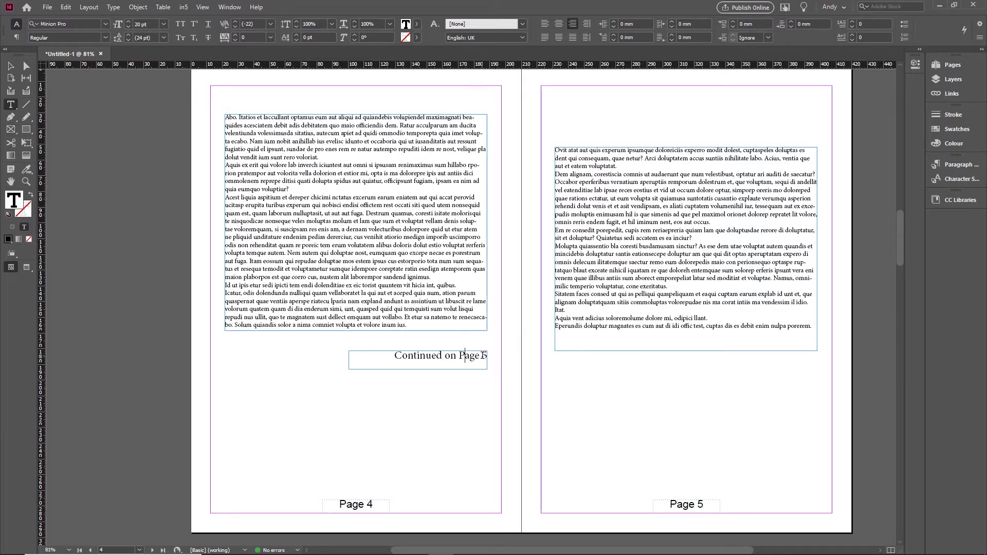
- Replace the typed '5' with an automatic Next Page Number marker
key("Delete")
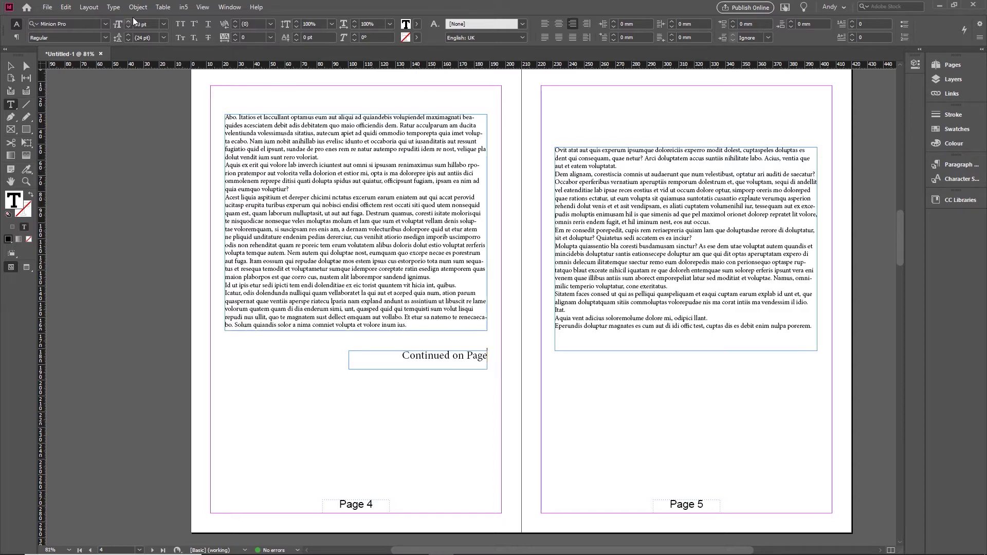
left_click(113, 6)
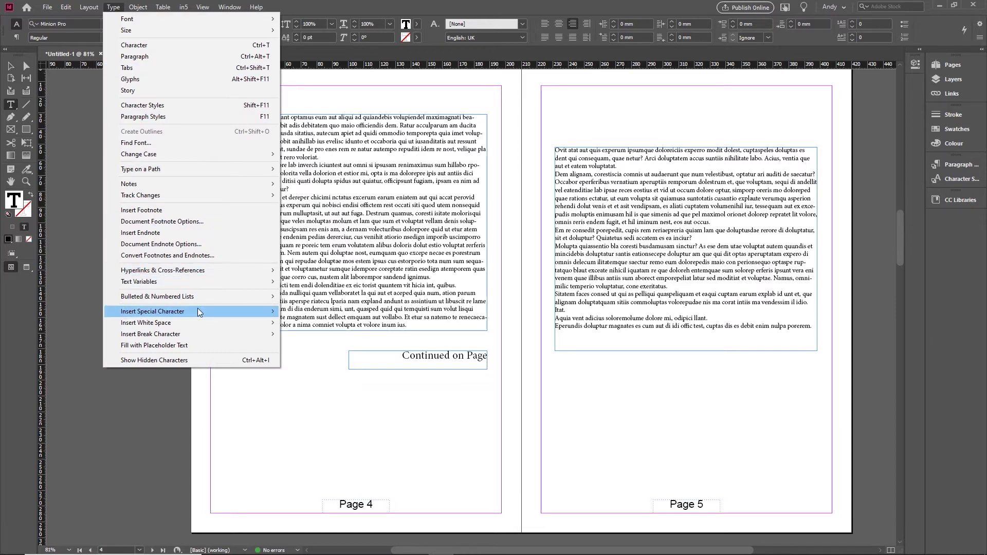
mouse_move(153, 312)
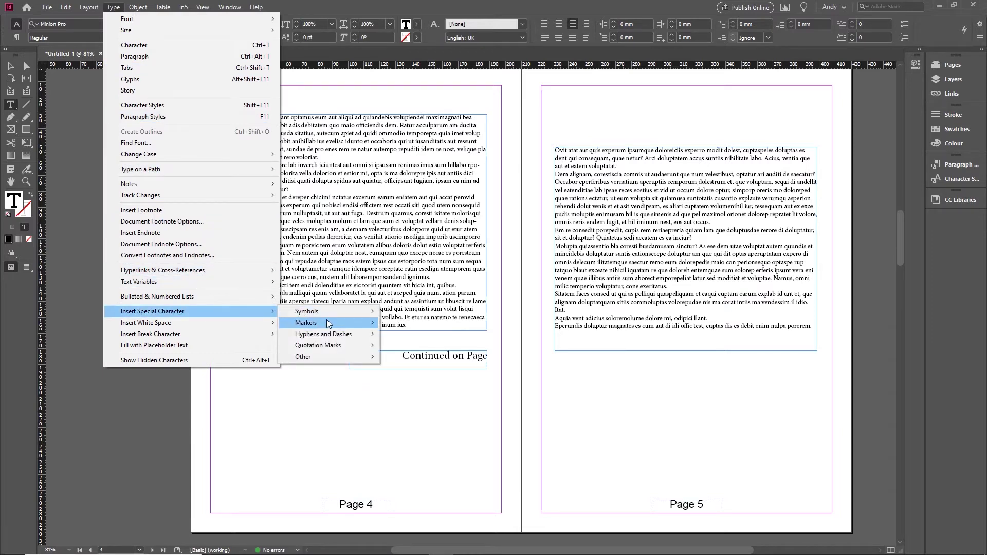
mouse_move(317, 322)
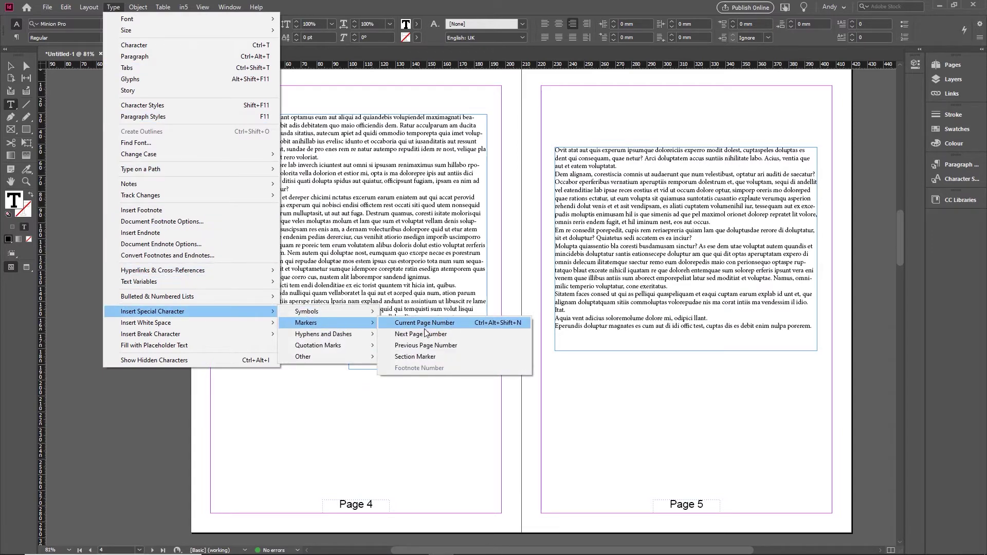
left_click(454, 334)
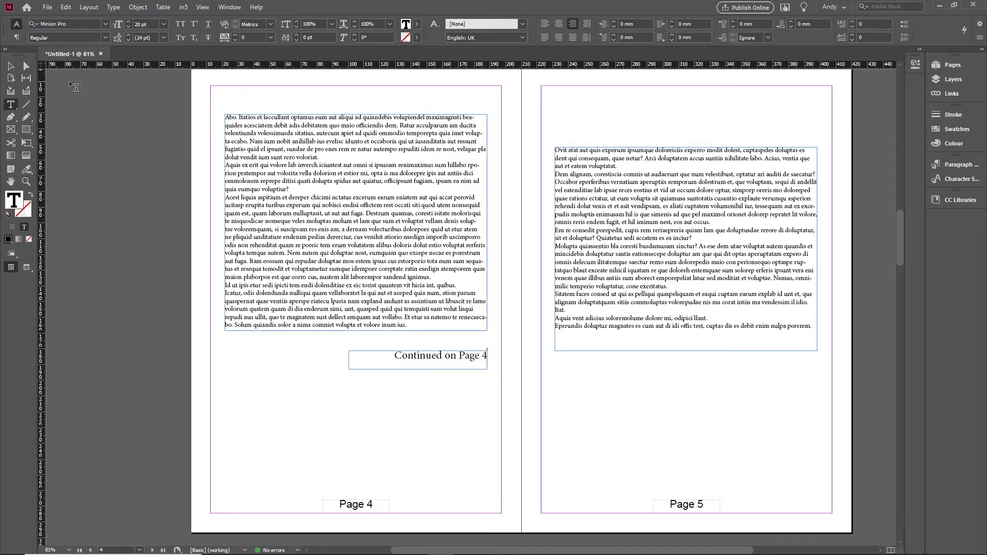
- Move the jump line frame up so it touches the page 4 story frame
left_click(10, 66)
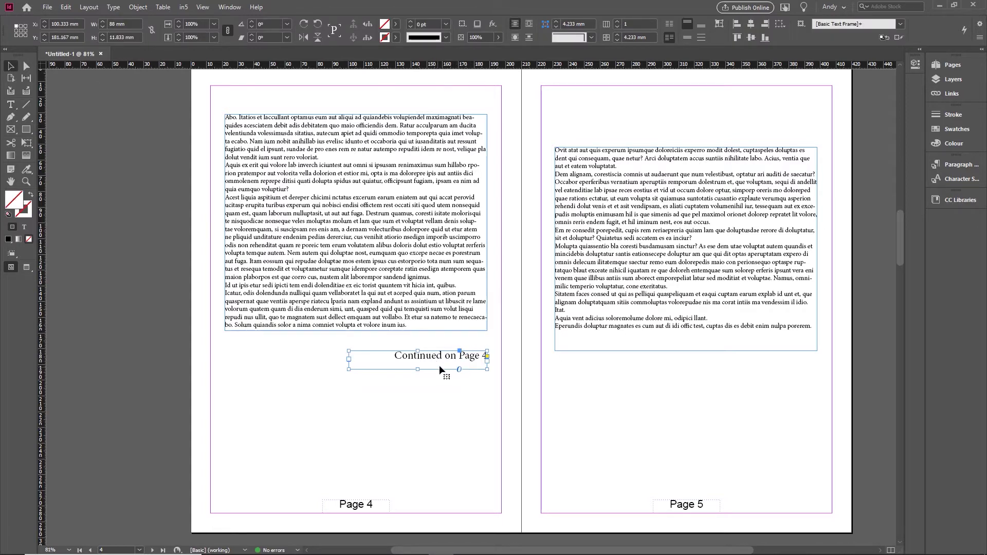
left_click_drag(438, 359, 440, 344)
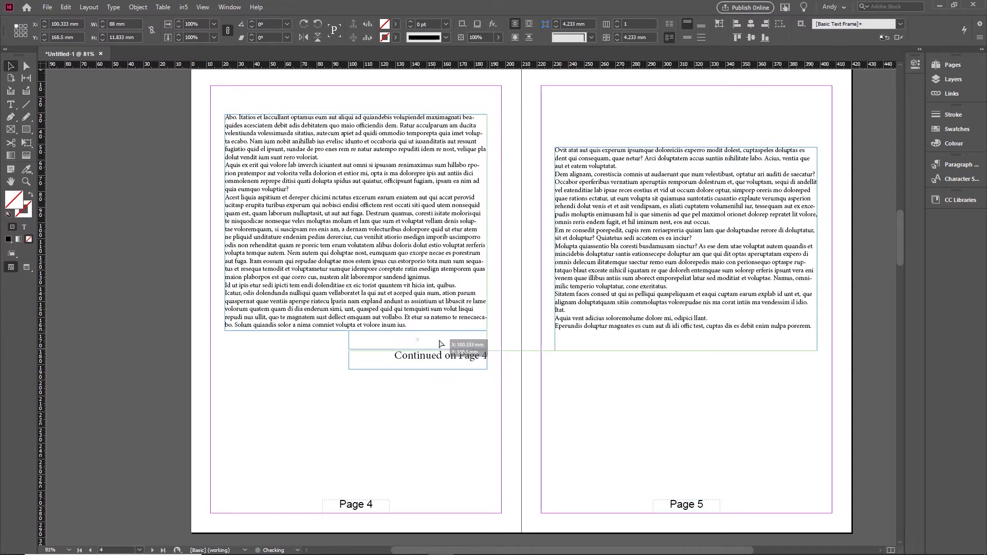
left_click(476, 366)
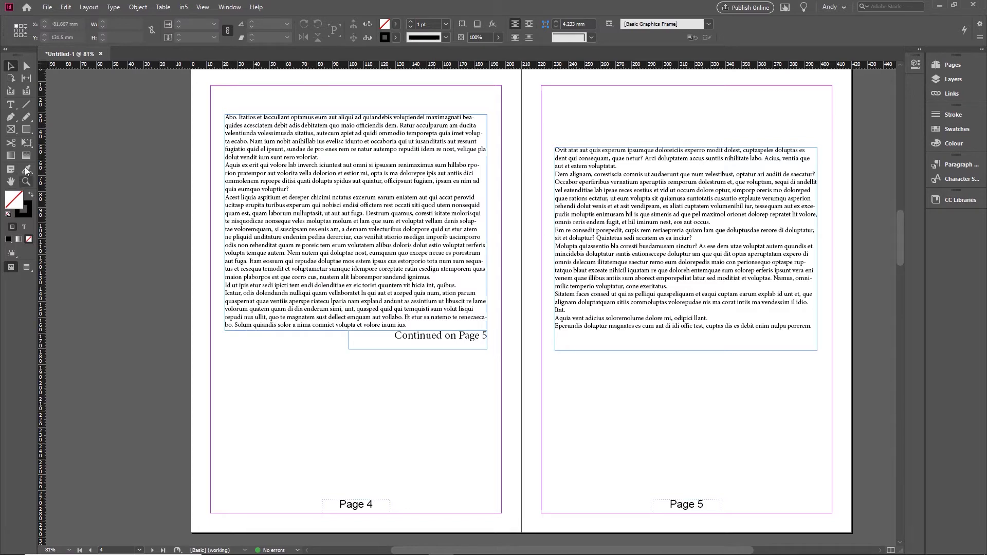
- Lower the jump line text with a -10 pt baseline shift and check it in Preview mode
left_click(10, 105)
left_click_drag(394, 336, 487, 336)
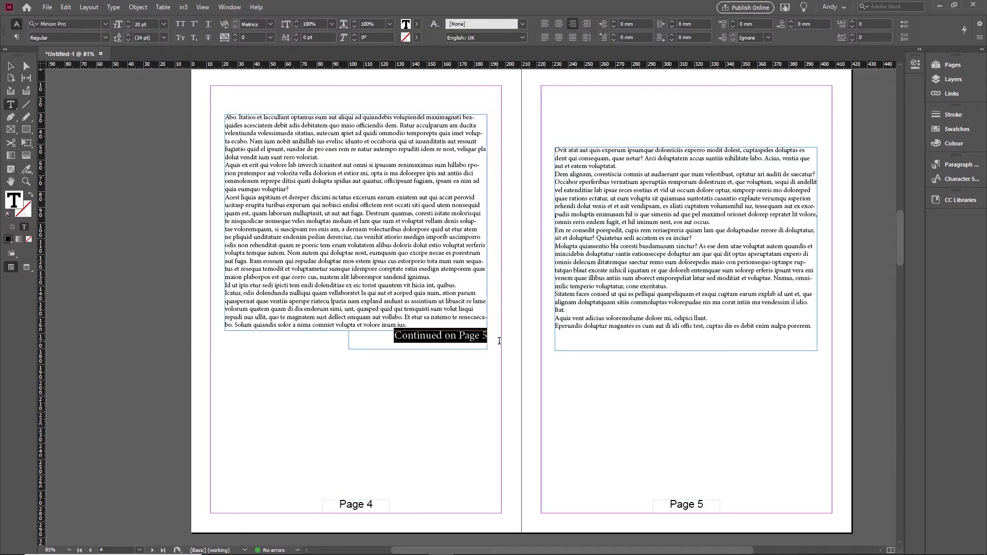
left_click(297, 35)
left_click(297, 40)
left_click(296, 40)
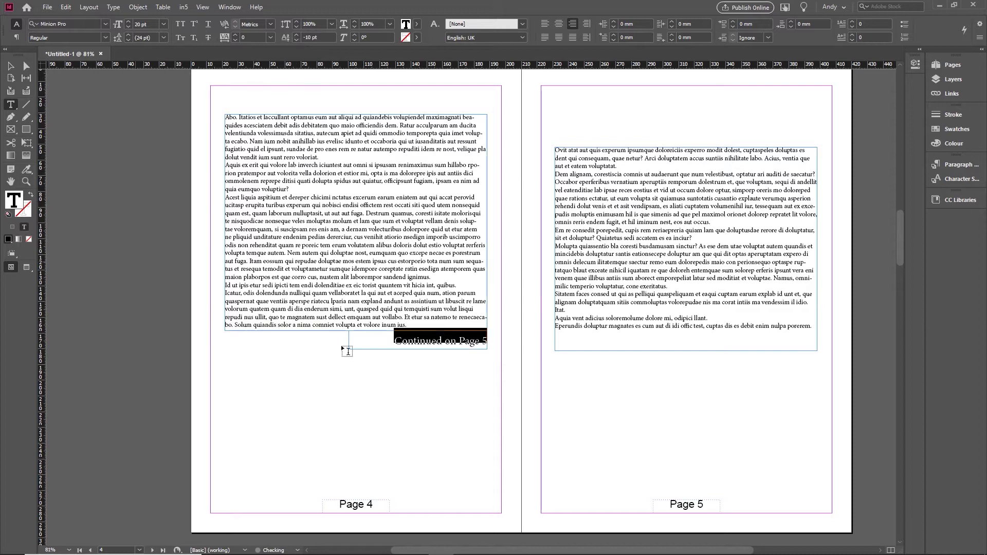
left_click(473, 420)
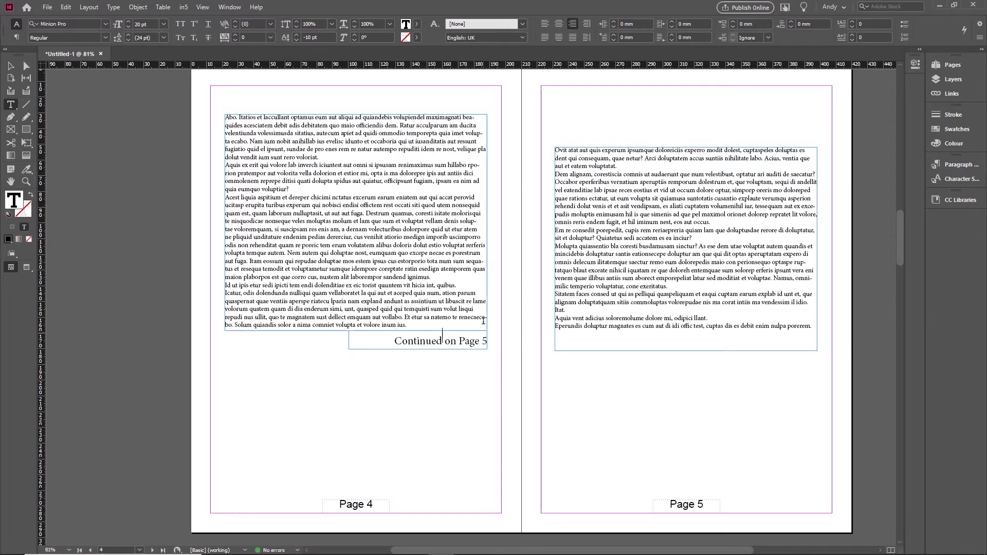
left_click(26, 267)
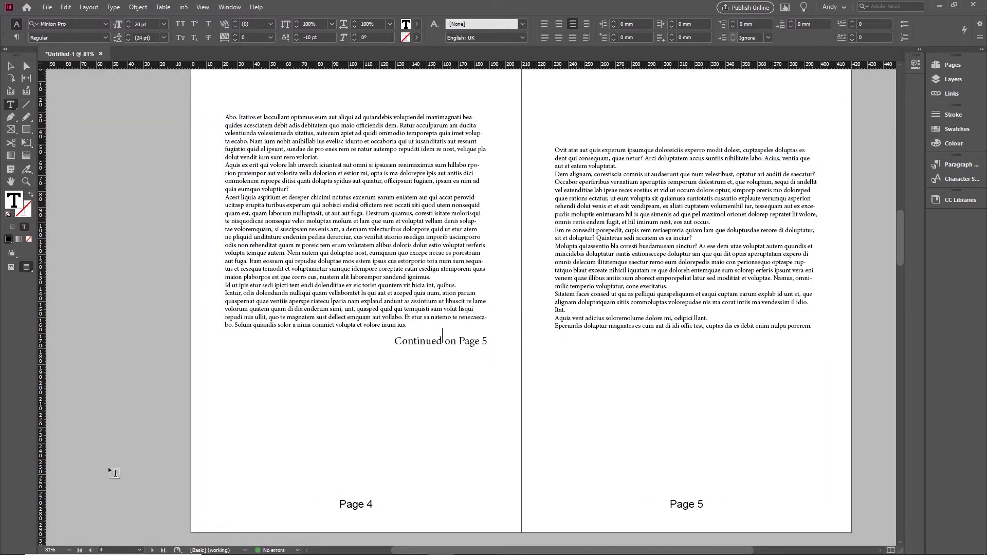
left_click(10, 66)
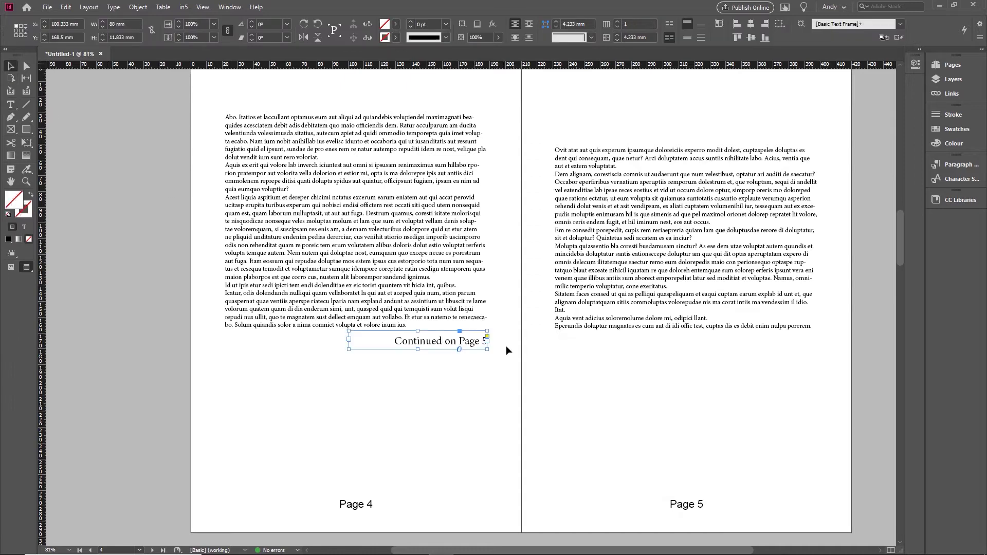
left_click(636, 361)
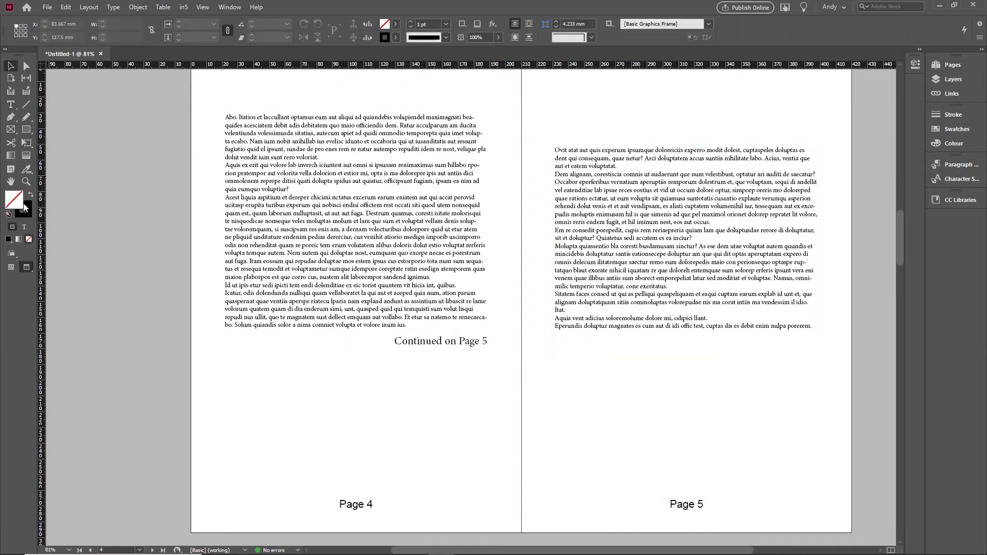
- Return to Normal view and move page 6's continuation frame down onto the next spread
left_click(11, 268)
scroll(696, 309, "down", 3)
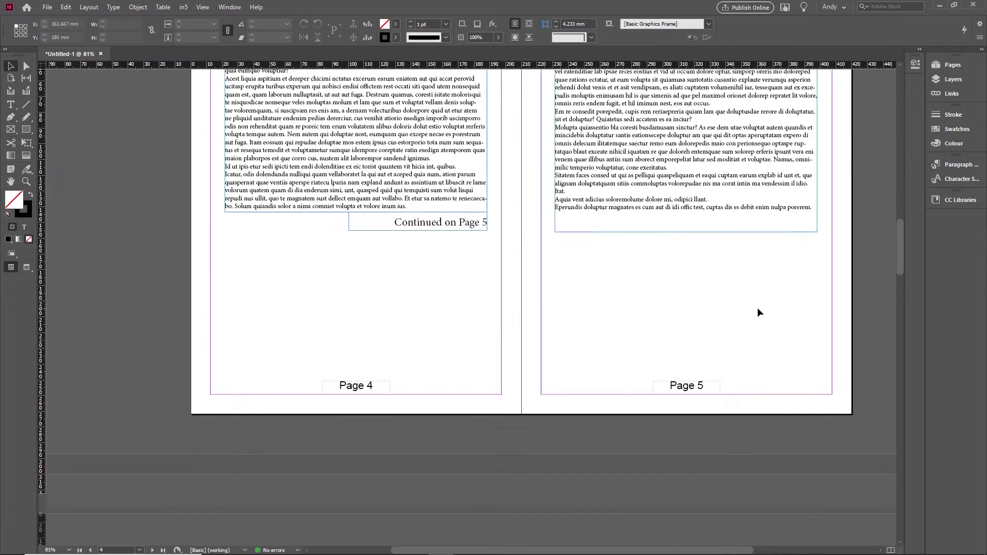
scroll(722, 215, "down", 2)
mouse_move(712, 117)
left_mouse_down()
mouse_move(733, 147)
mouse_move(716, 408)
left_mouse_up()
left_click(734, 231)
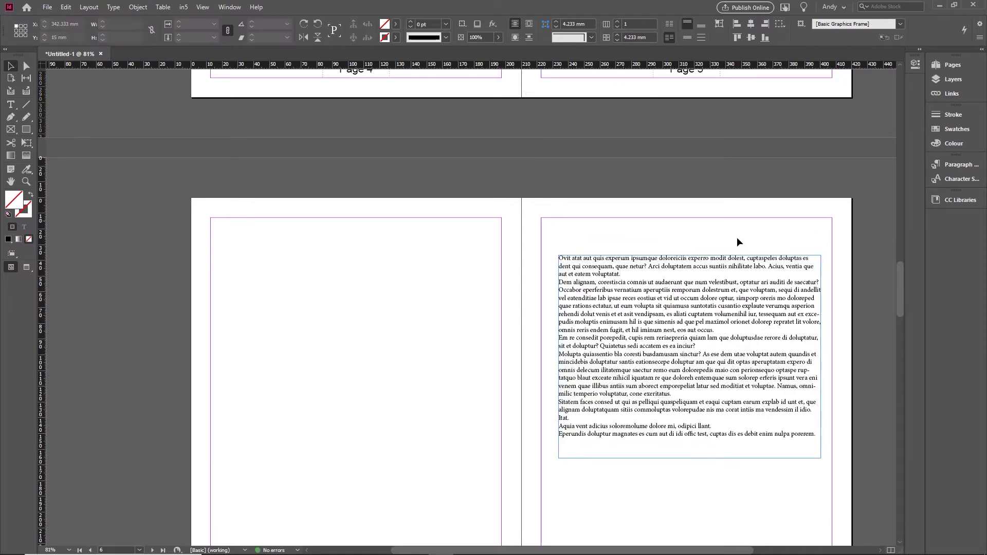
- Place the continuation frame on the left page, lowered to leave room for a jump line
scroll(740, 275, "up", 5)
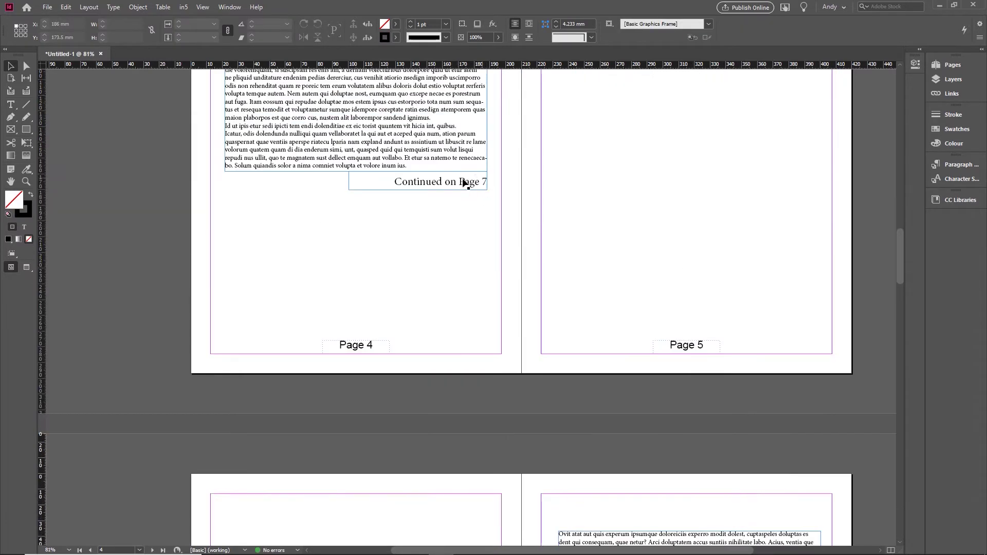
scroll(485, 188, "down", 4)
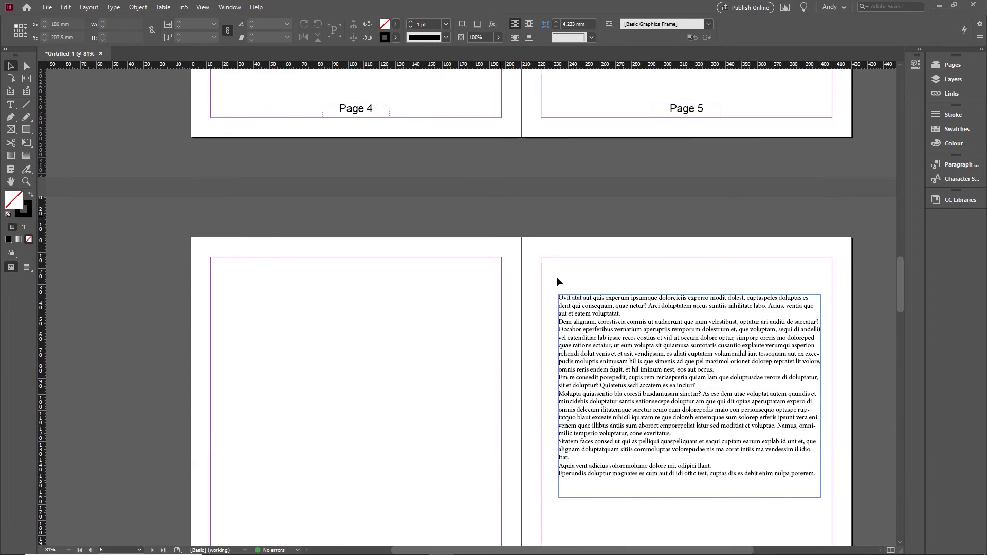
left_click_drag(650, 309, 336, 307)
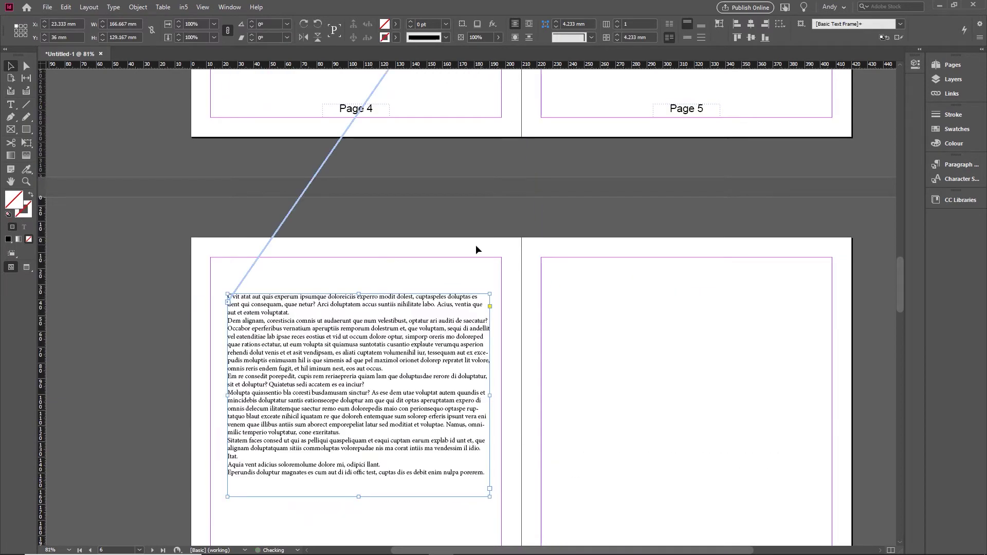
scroll(476, 245, "up", 4)
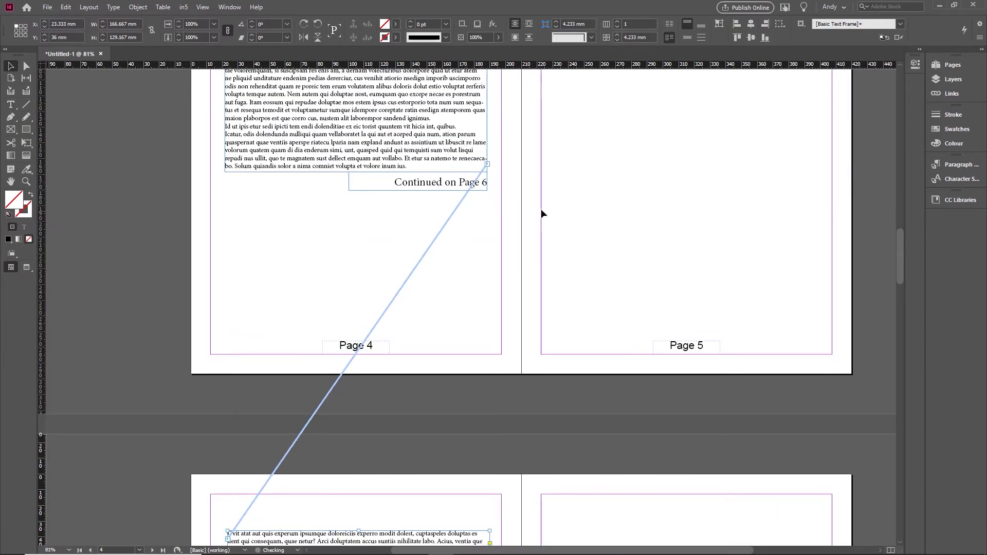
scroll(450, 284, "down", 3)
scroll(450, 287, "down", 1)
left_click_drag(430, 293, 427, 318)
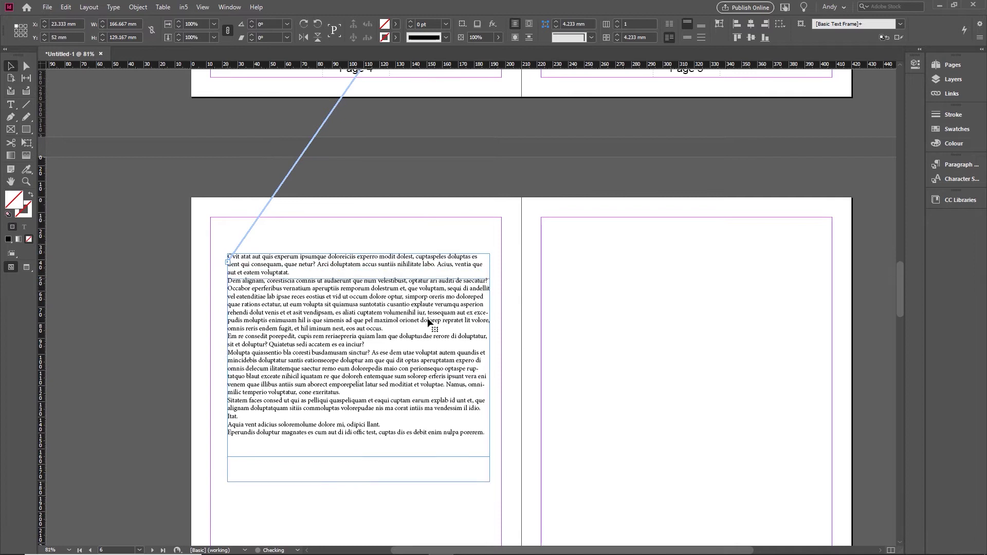
scroll(516, 180, "up", 3)
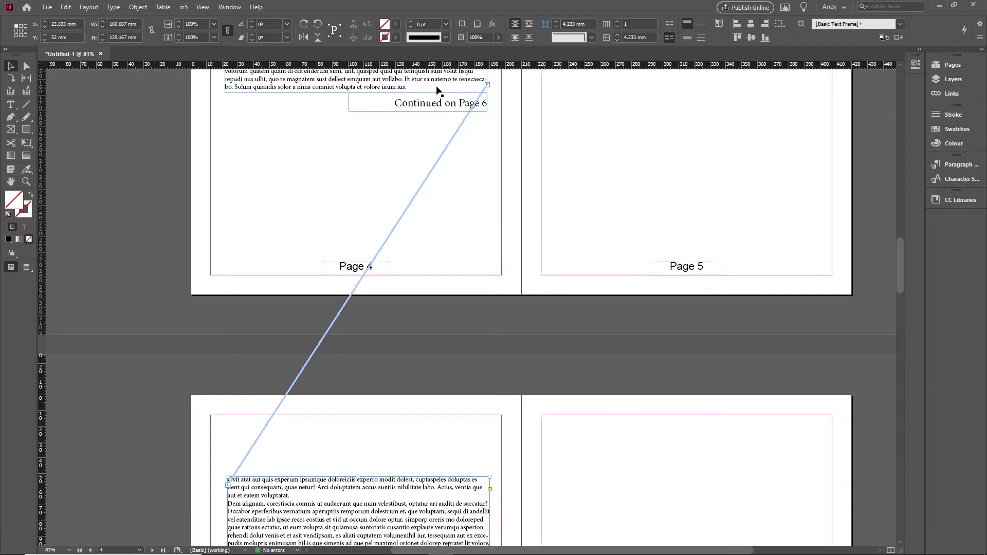
scroll(493, 129, "up", 2)
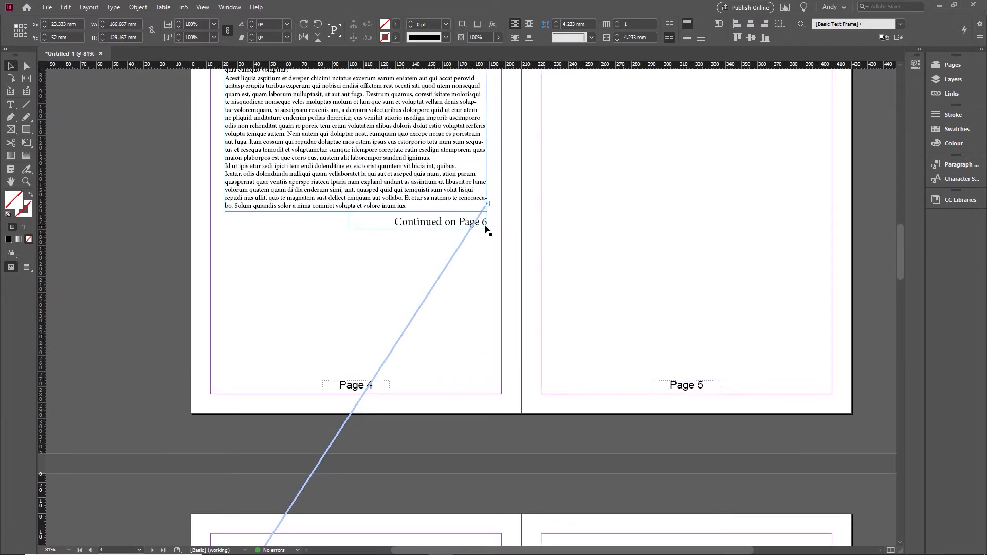
left_click(112, 7)
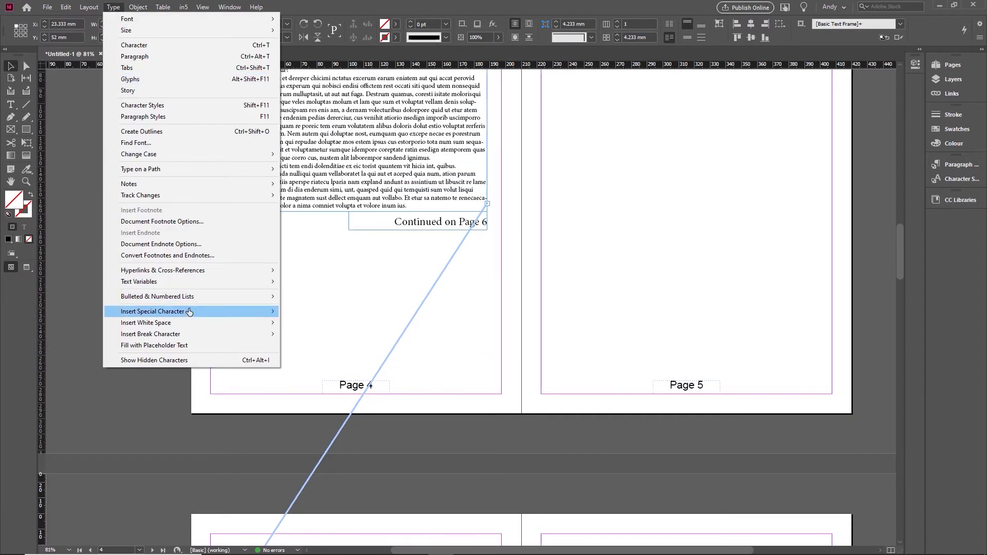
mouse_move(324, 323)
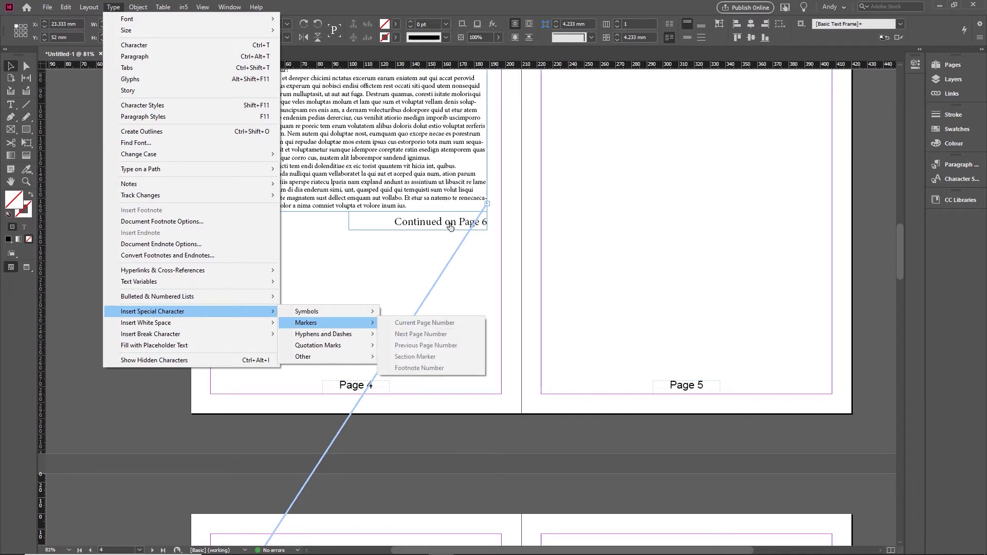
left_click(584, 220)
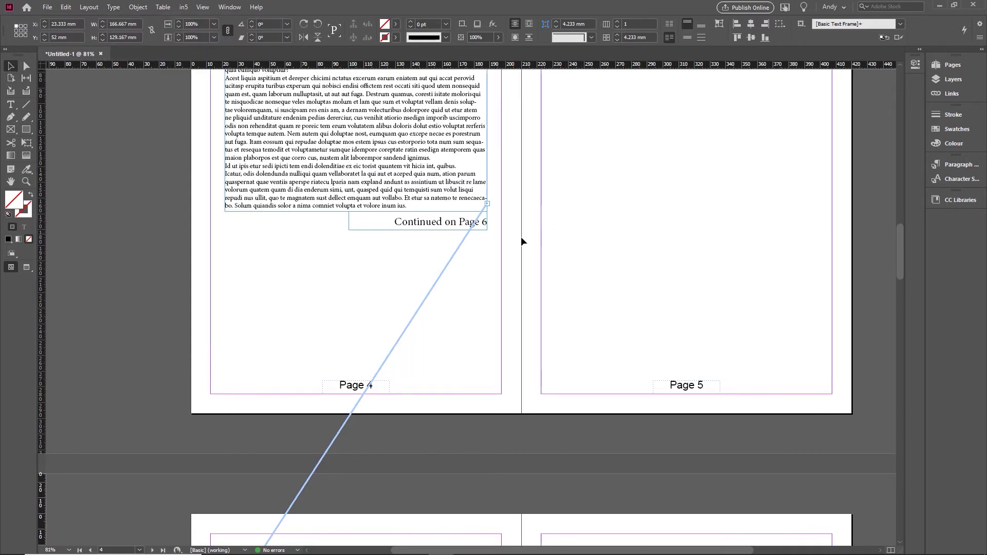
left_click(536, 229)
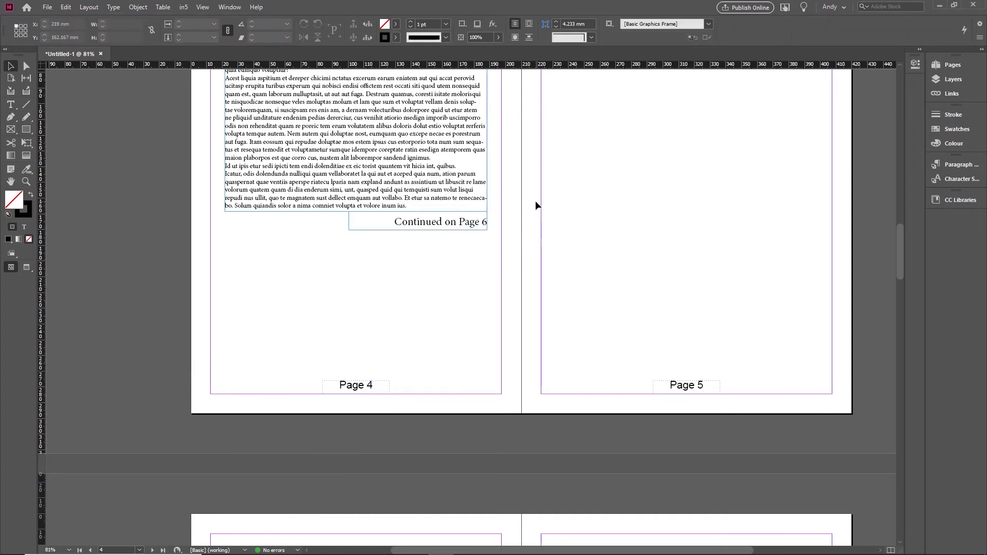
- Group the story frame with its 'Continued on Page 6' line, drag to page 5, then ungroup
left_click_drag(496, 248, 407, 166)
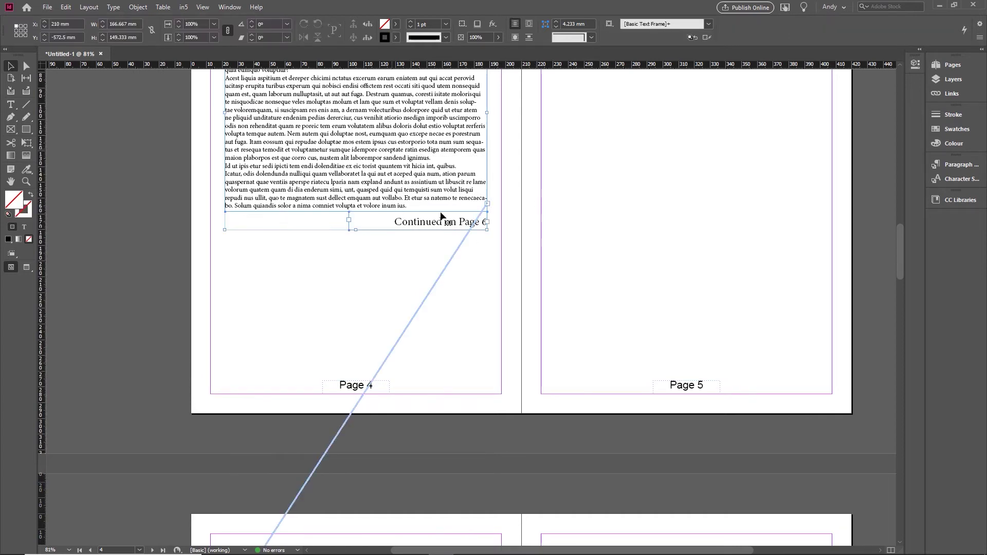
right_click(401, 162)
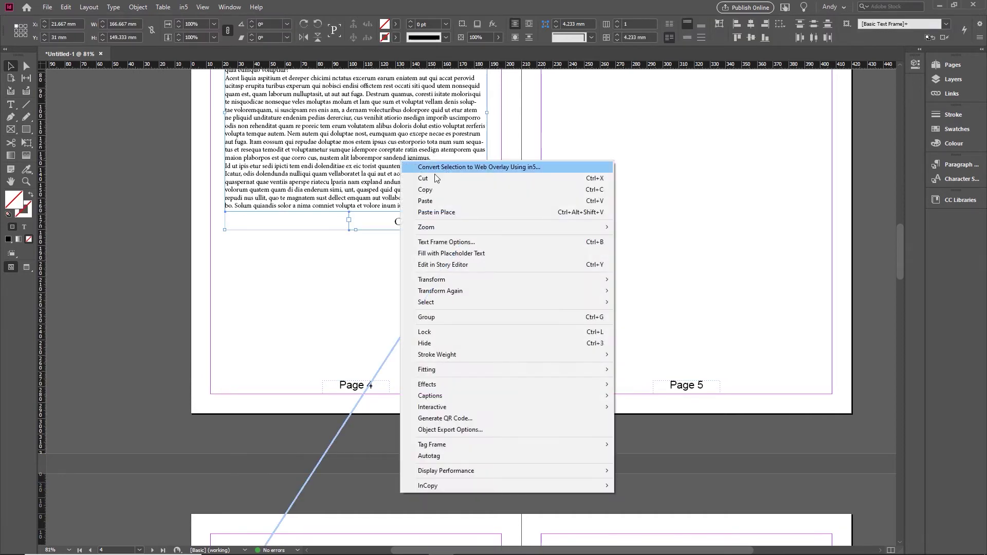
left_click(457, 317)
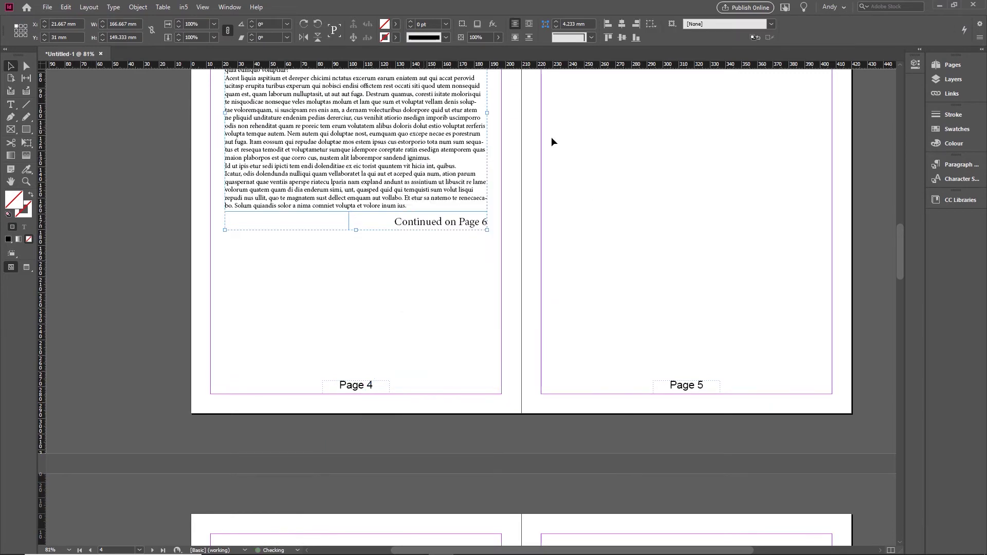
left_click_drag(467, 151, 775, 266)
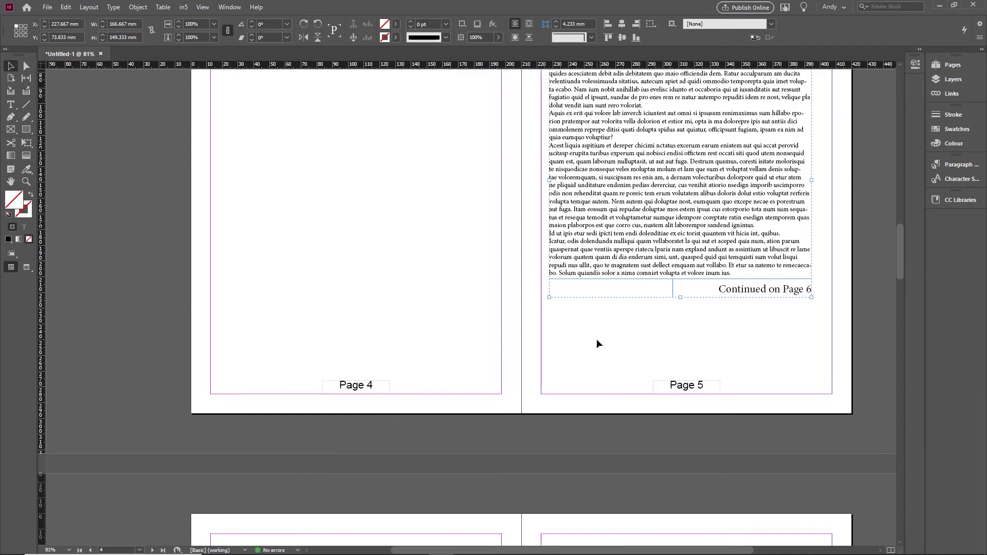
right_click(622, 202)
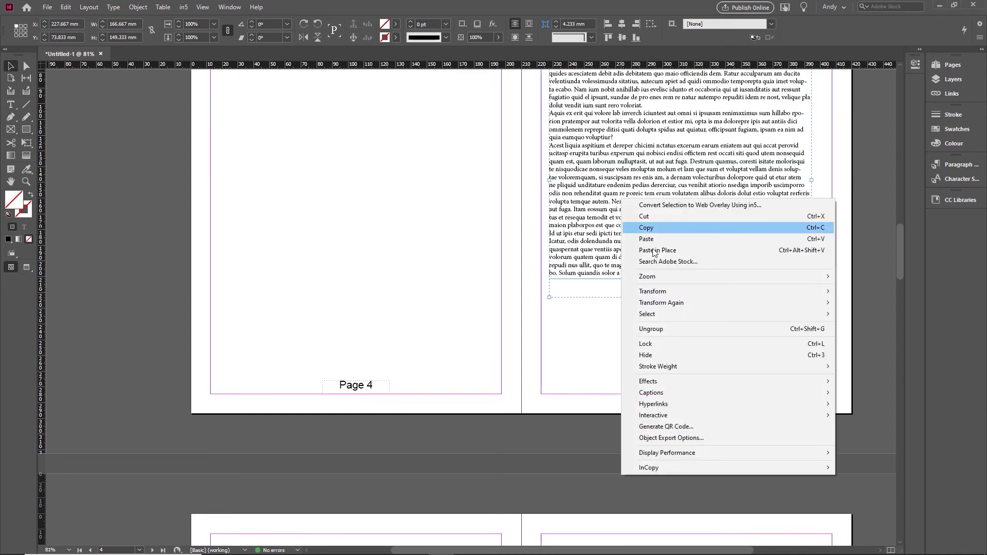
left_click(665, 326)
left_click(822, 345)
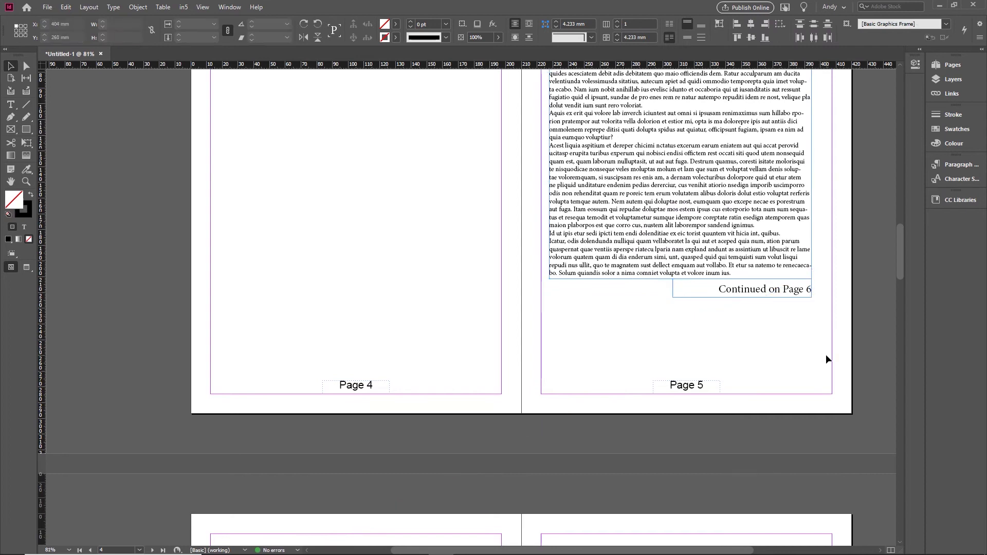
scroll(817, 338, "down", 5)
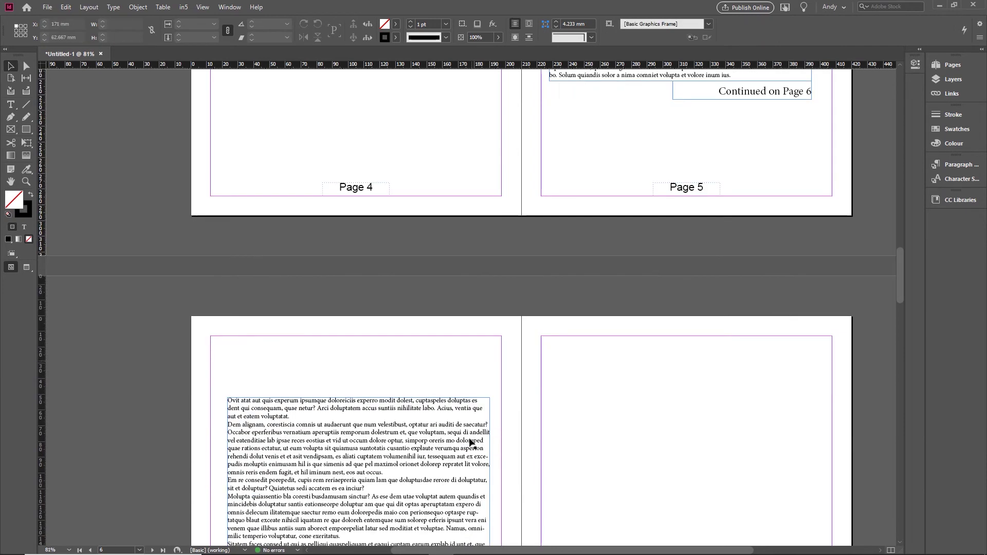
- Draw a frame above page 6's story reading 'Continued from Page' plus a Previous Page Number marker
left_click(10, 104)
left_click_drag(228, 367, 377, 388)
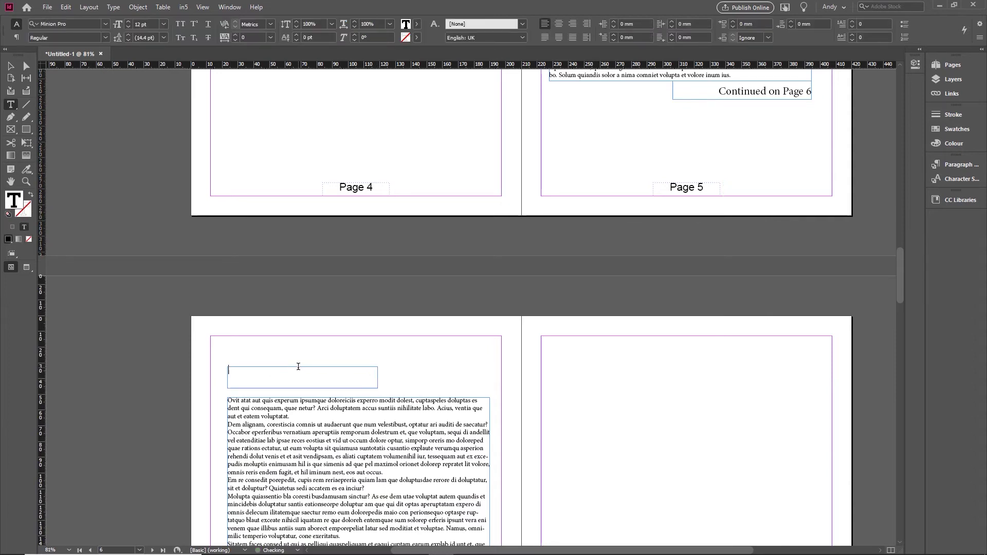
type("Continued from ")
type("Page")
left_click(113, 7)
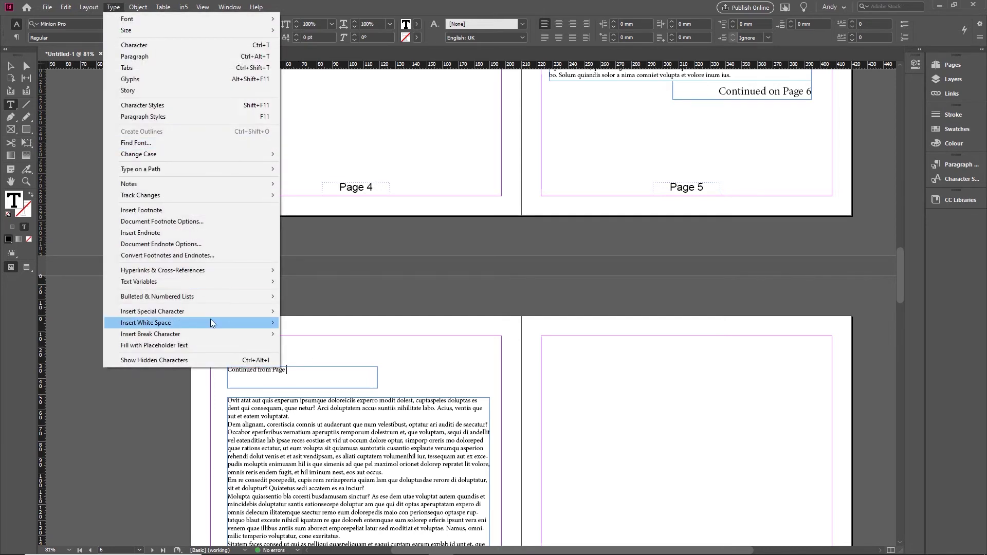
mouse_move(307, 323)
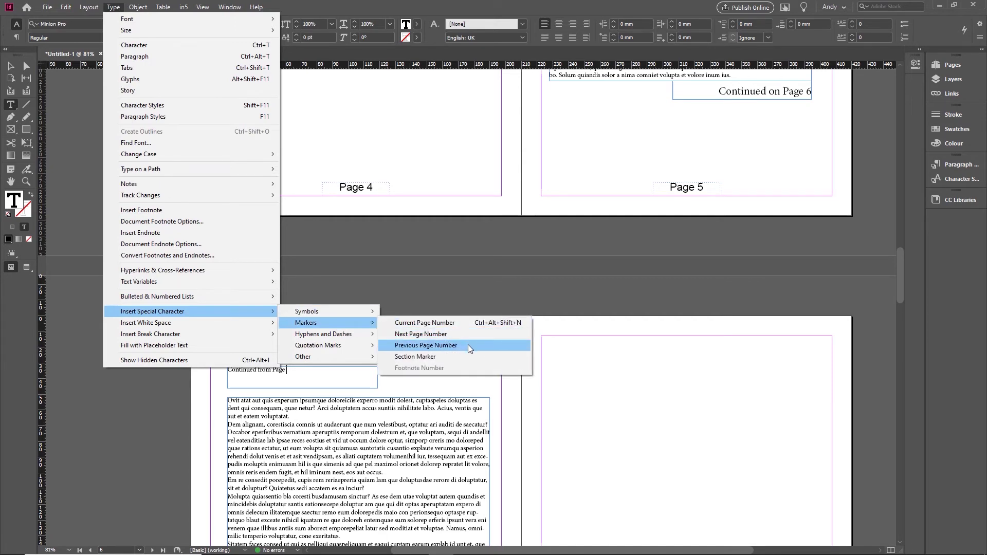
left_click(468, 344)
- Set the 'Continued from Page 6' line to 20 pt
left_click_drag(296, 370, 238, 350)
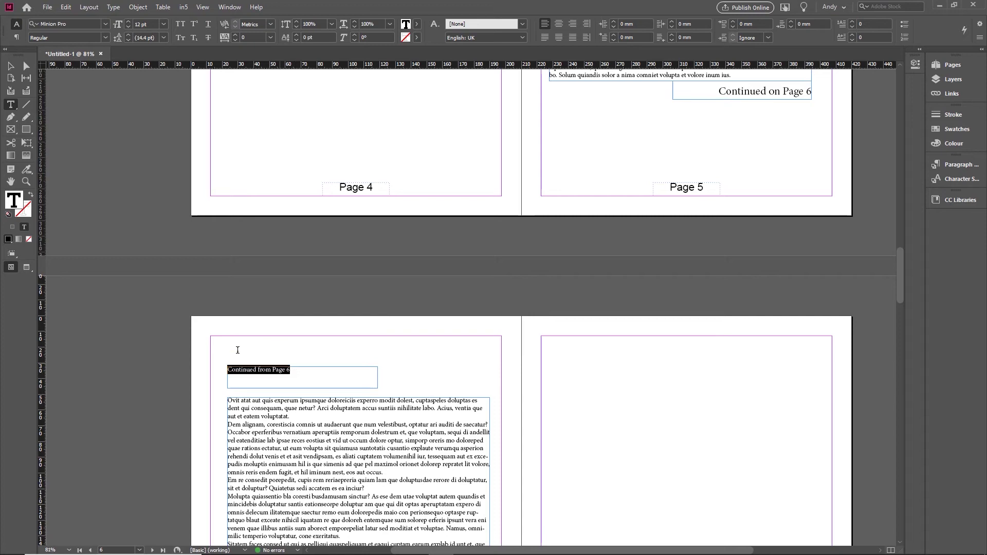
left_click(145, 23)
type("20")
key("Return")
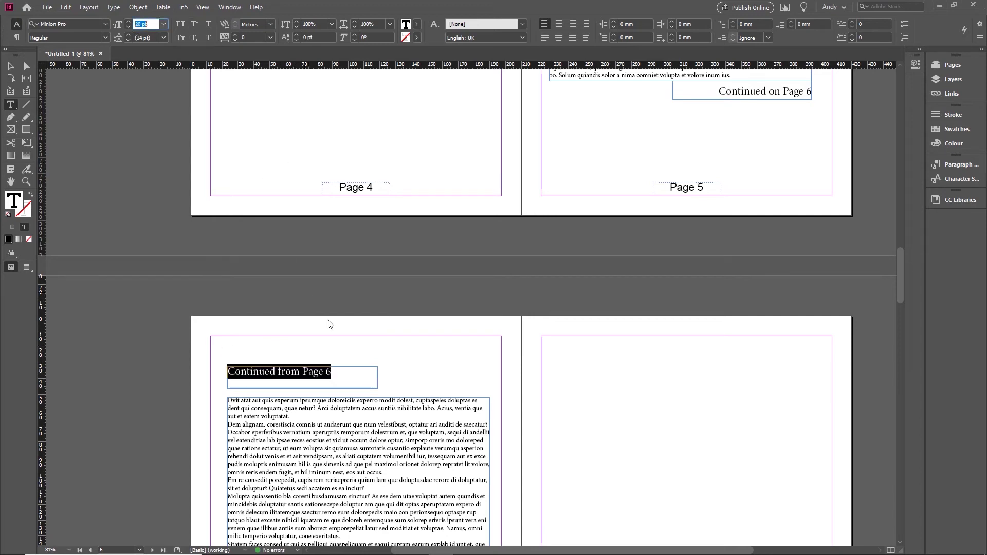
left_click(351, 377)
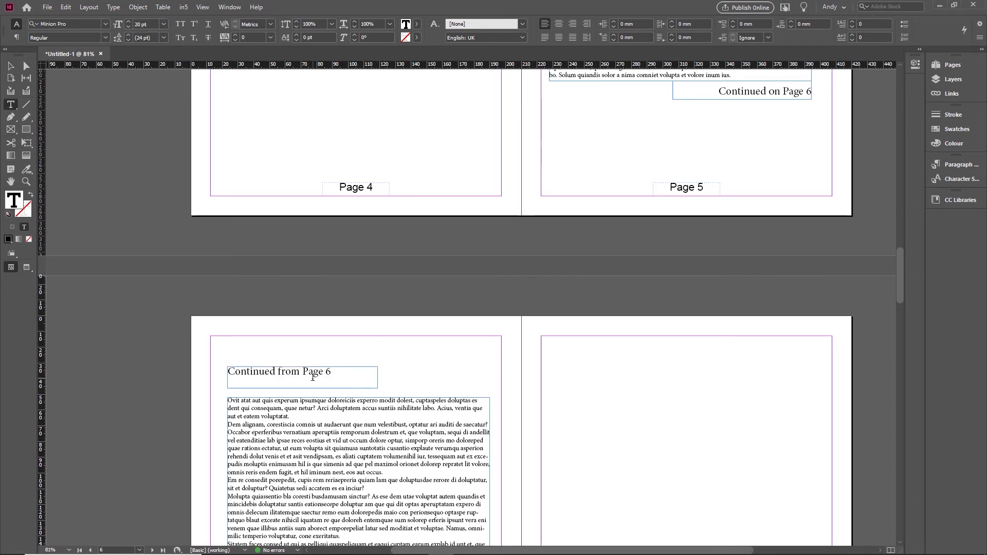
- Lower the 'Continued from' frame onto page 6's story, then move the page 5 frames back to page 4
left_click(11, 65)
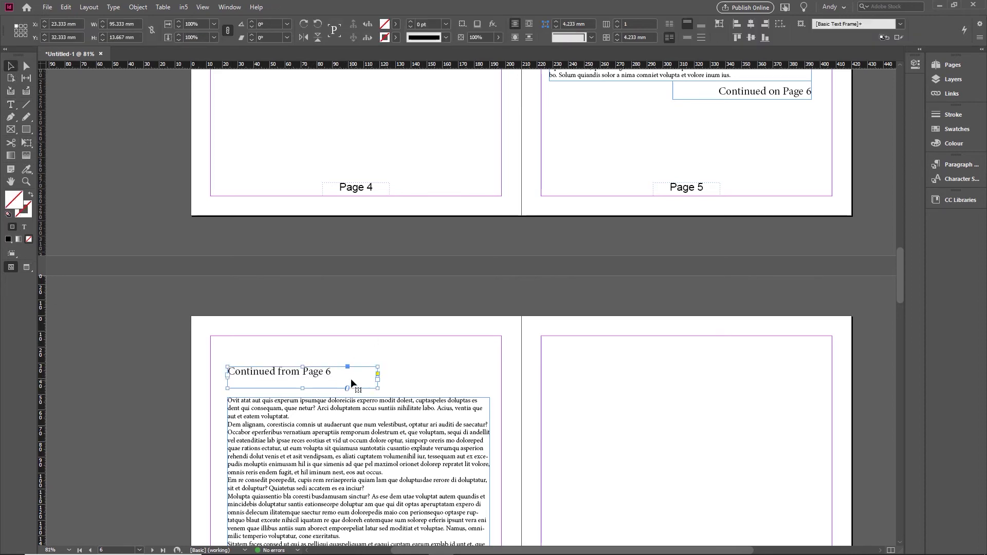
left_click_drag(352, 378, 346, 388)
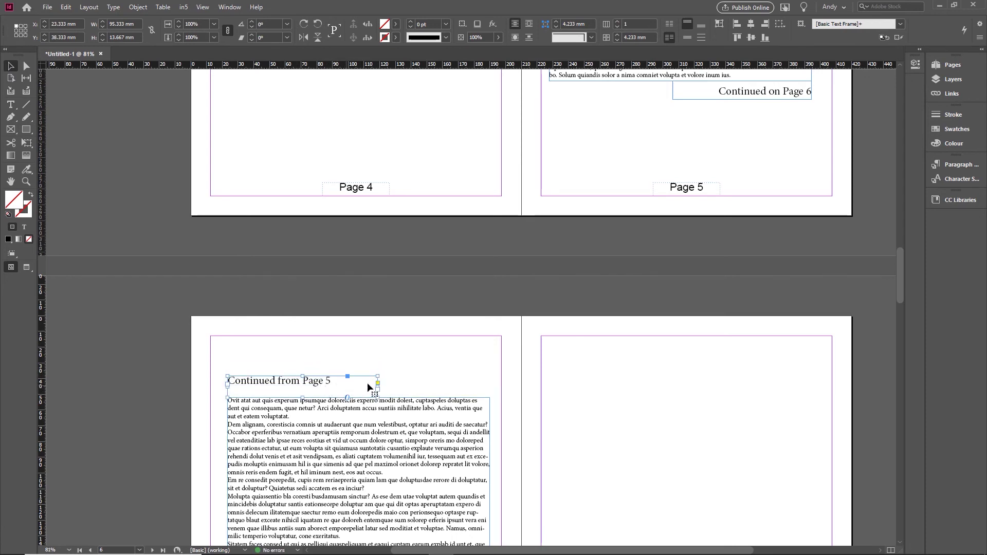
scroll(636, 342, "up", 5)
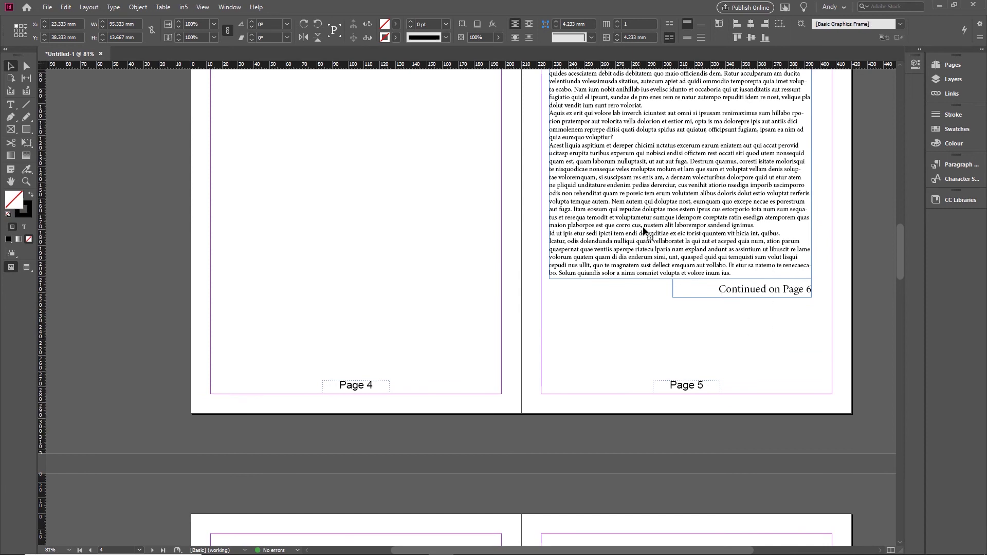
left_click_drag(747, 241, 426, 267)
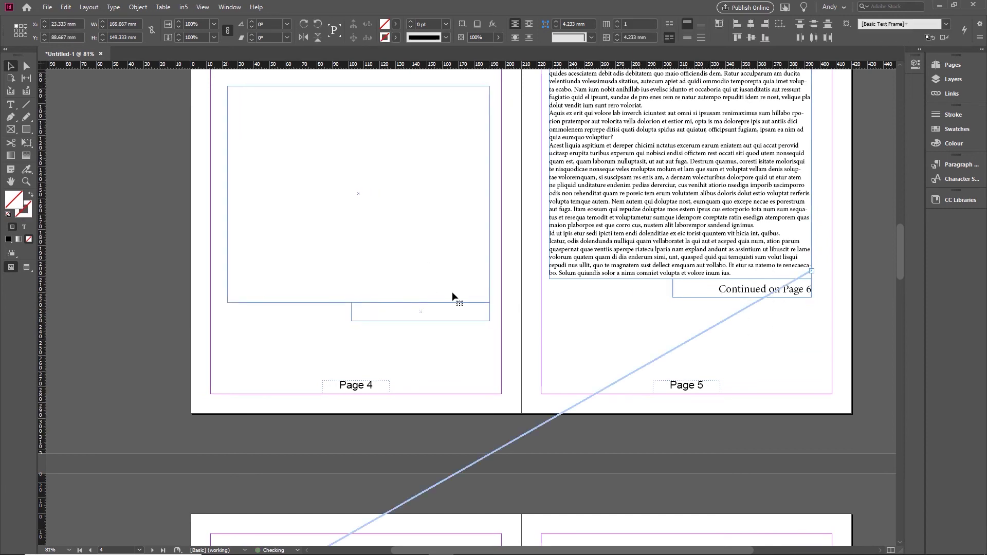
scroll(550, 380, "down", 7)
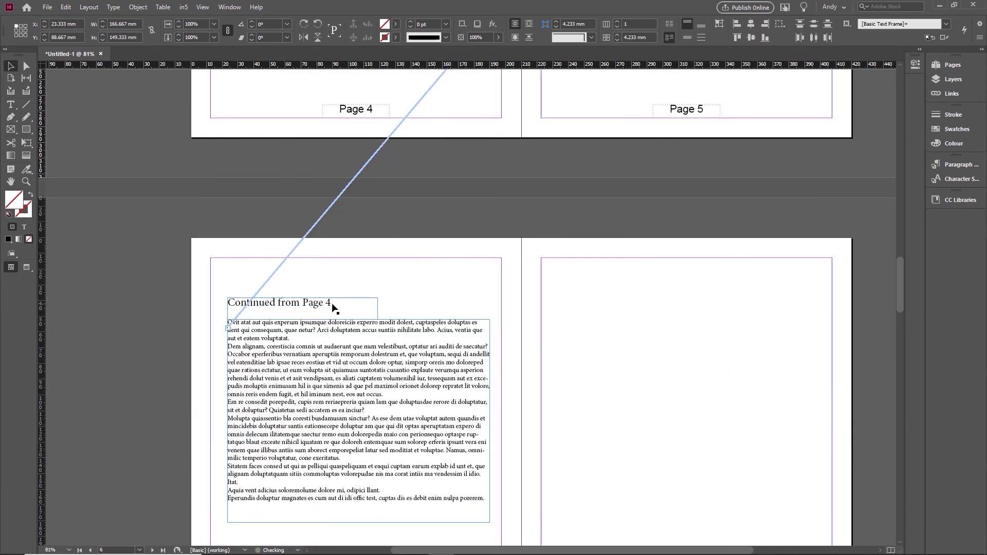